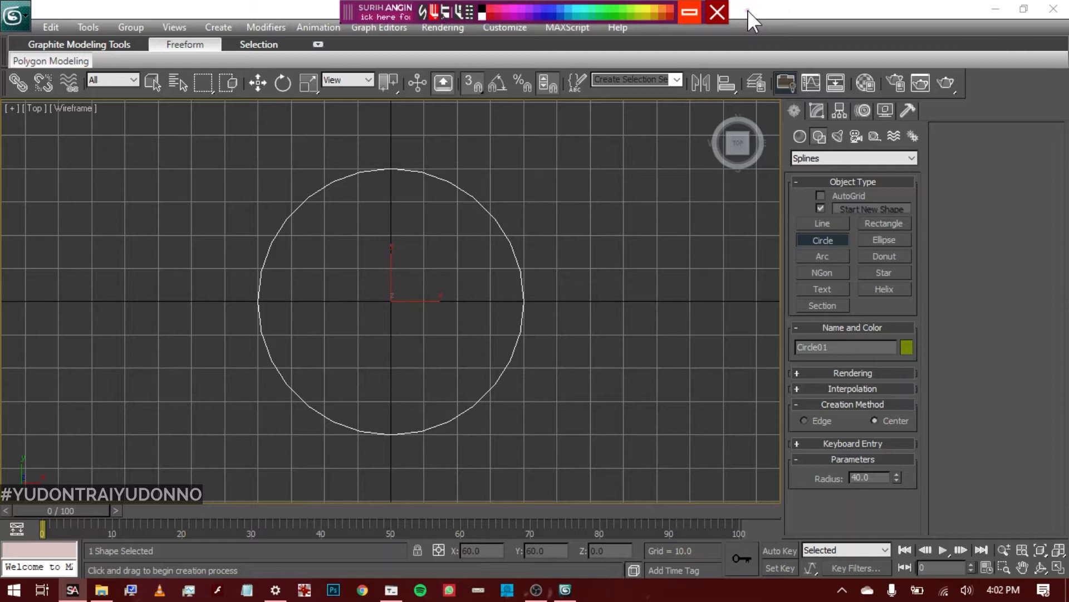
click(682, 17)
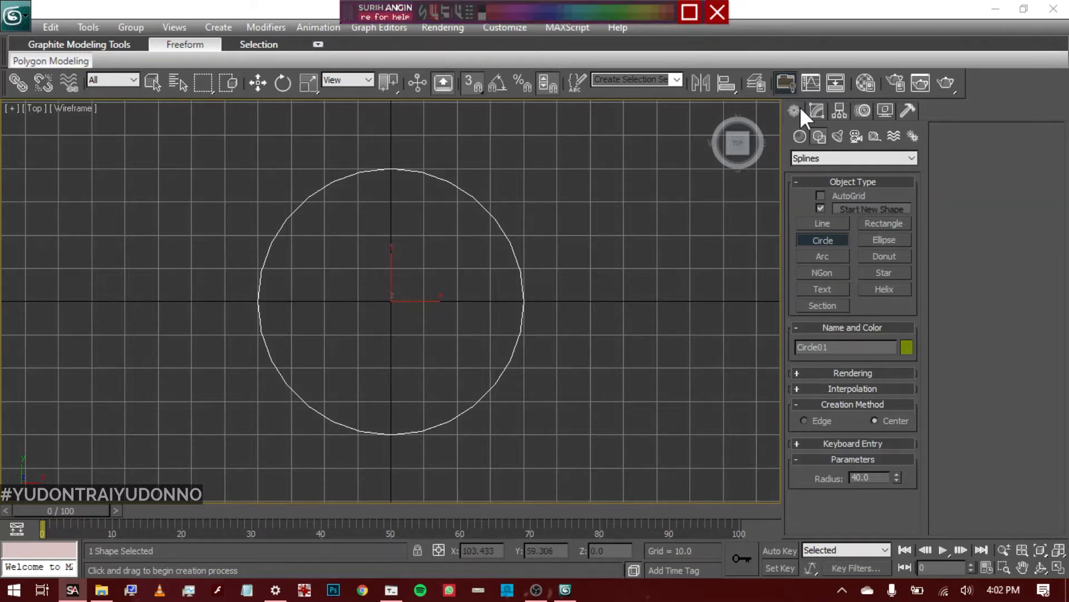
click(817, 111)
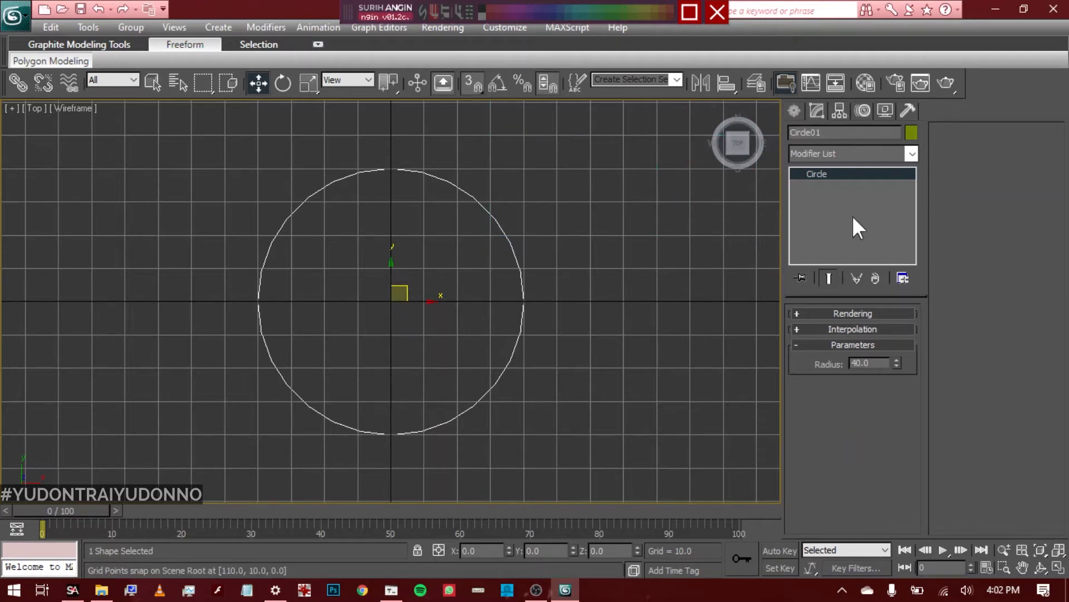
click(792, 111)
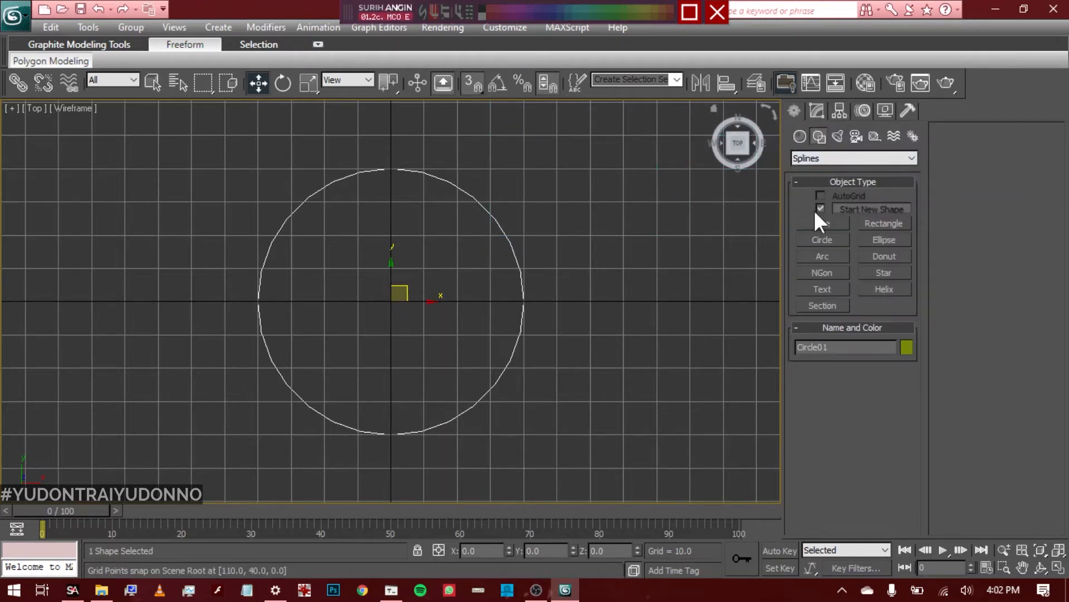
click(817, 110)
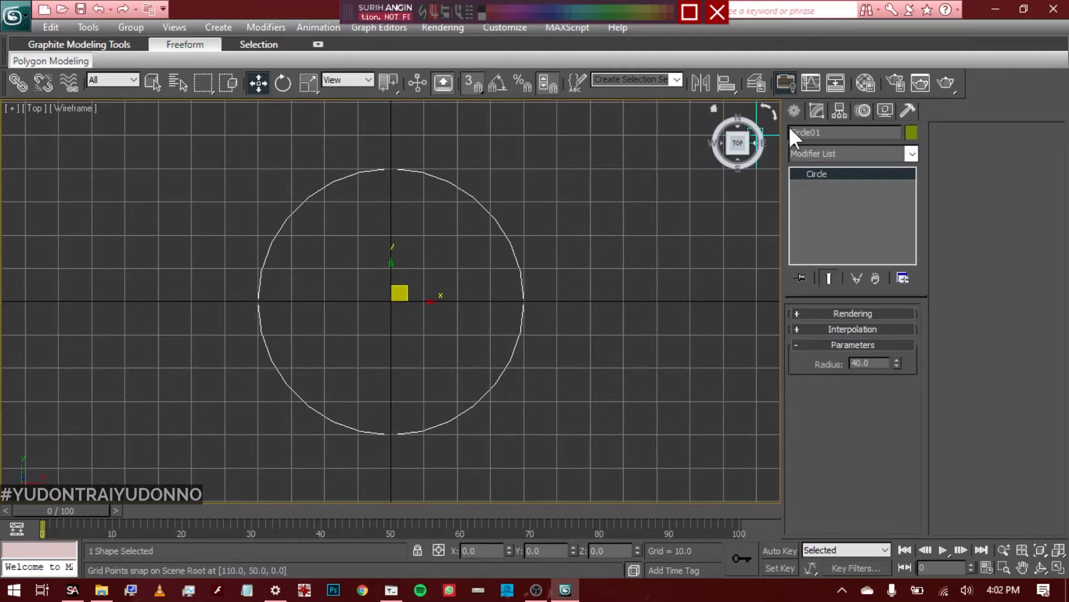
click(795, 111)
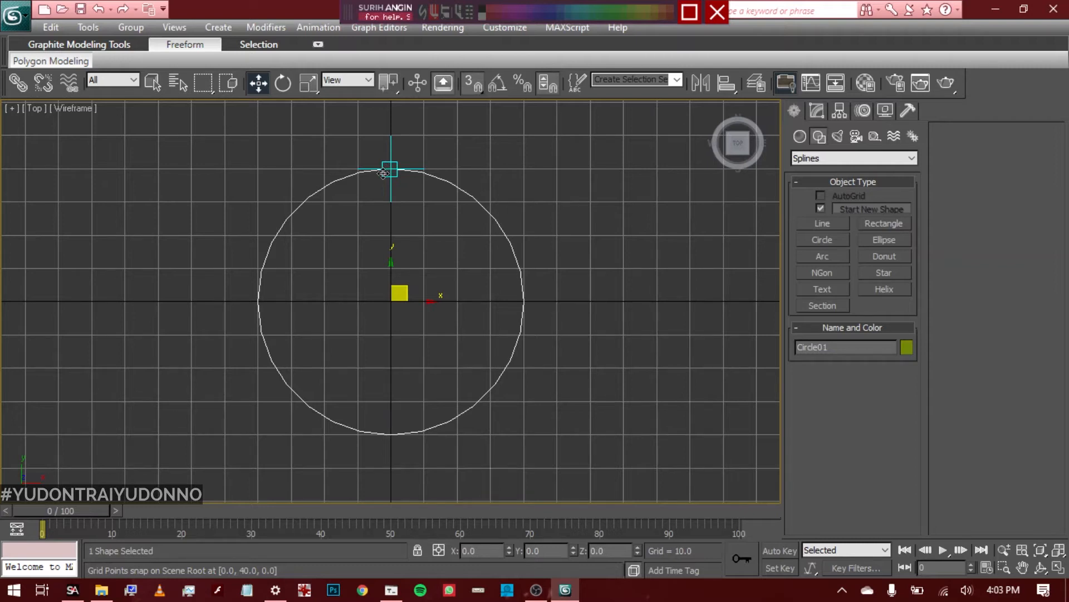
Annotate the circle on screen with a magenta radius line and cyan marks at its four quadrant points
click(690, 12)
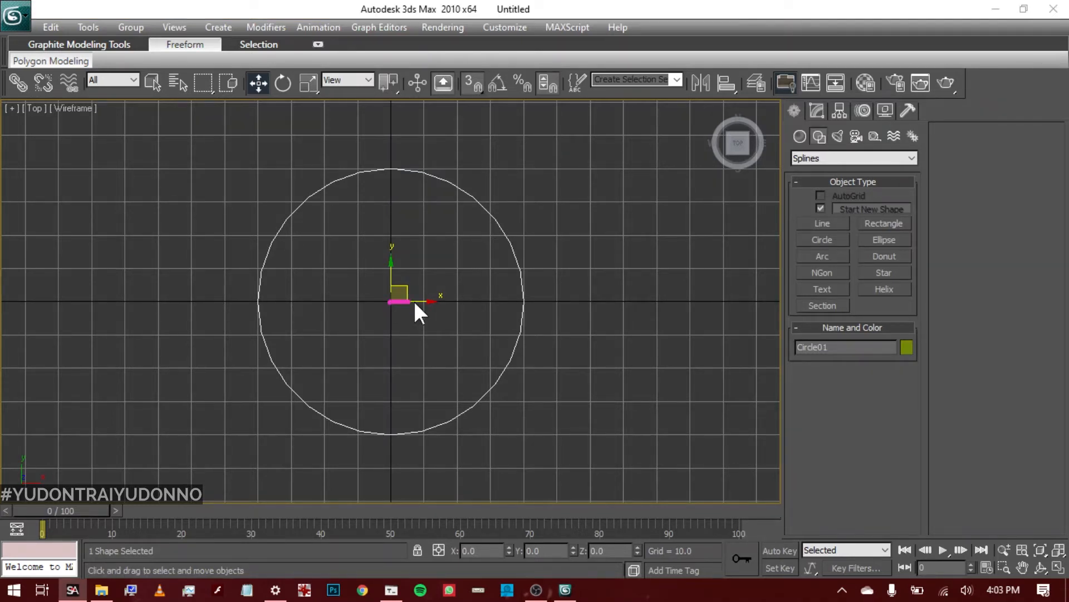
drag(519, 301, 518, 300)
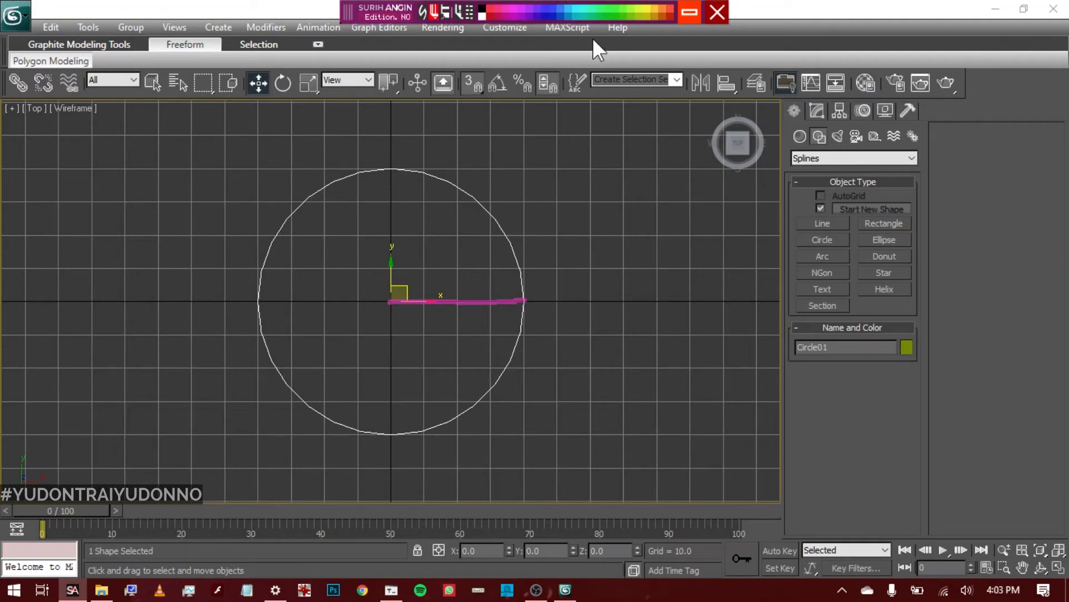
click(579, 8)
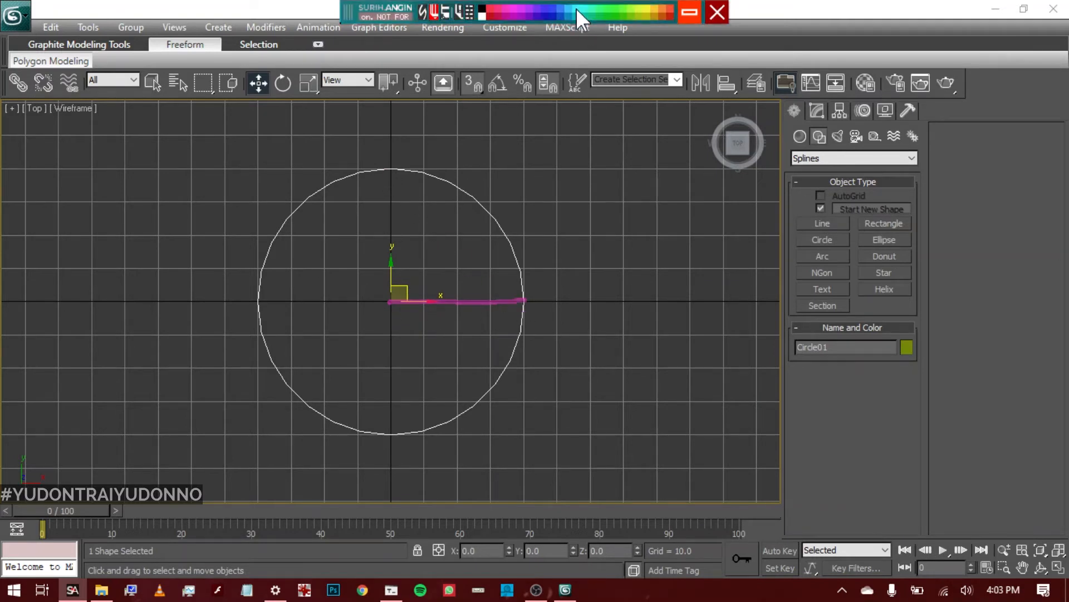
click(389, 166)
click(527, 298)
click(389, 434)
click(258, 298)
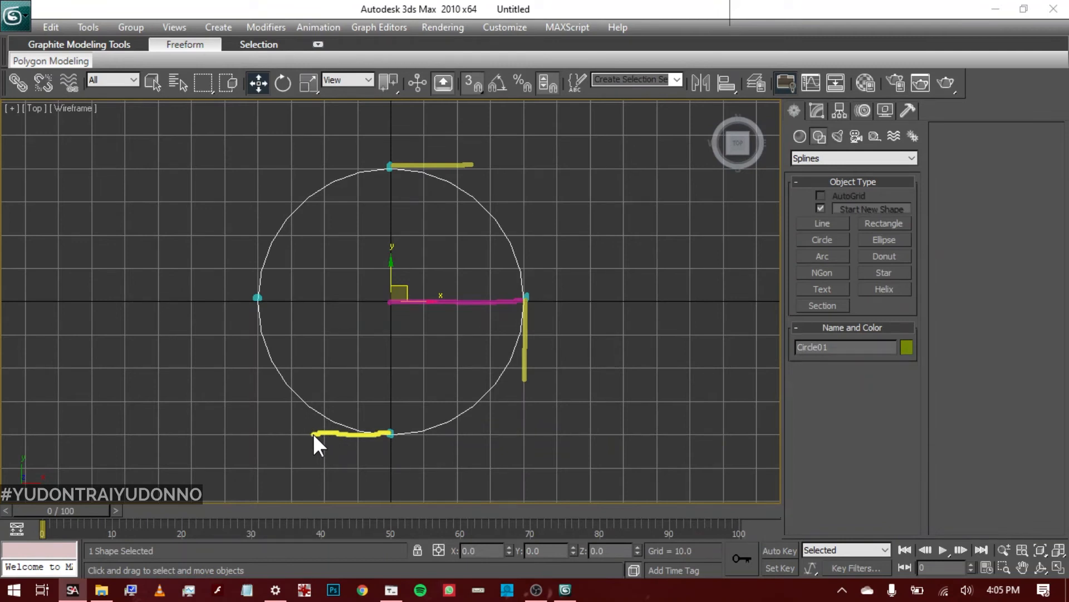
Mark the remaining tangent direction in yellow at the circle's west quadrant point and leave the annotation mode
drag(257, 296, 258, 287)
drag(259, 223, 258, 223)
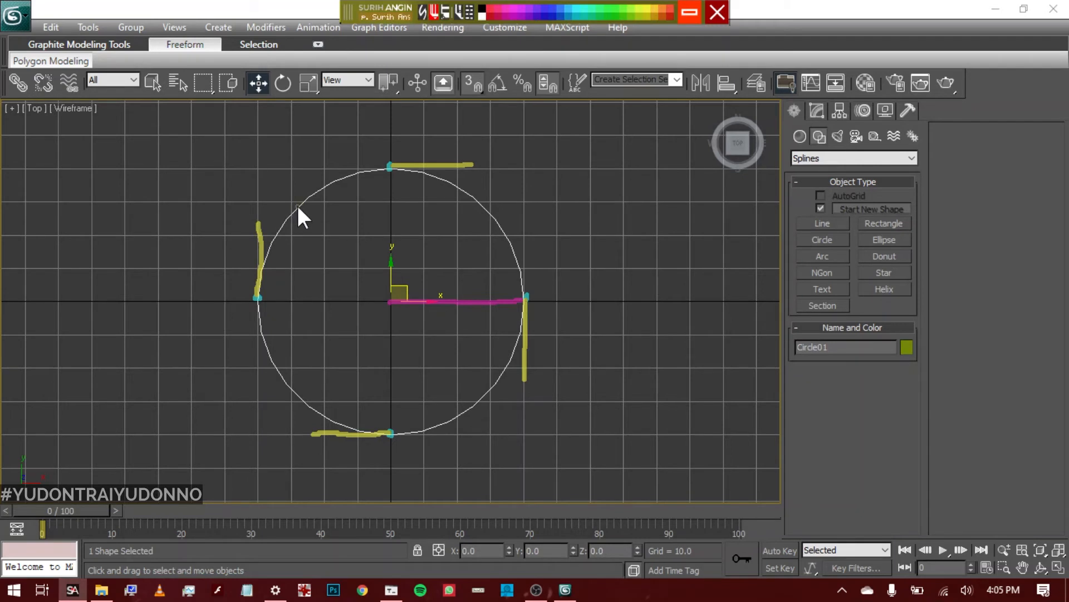
click(688, 13)
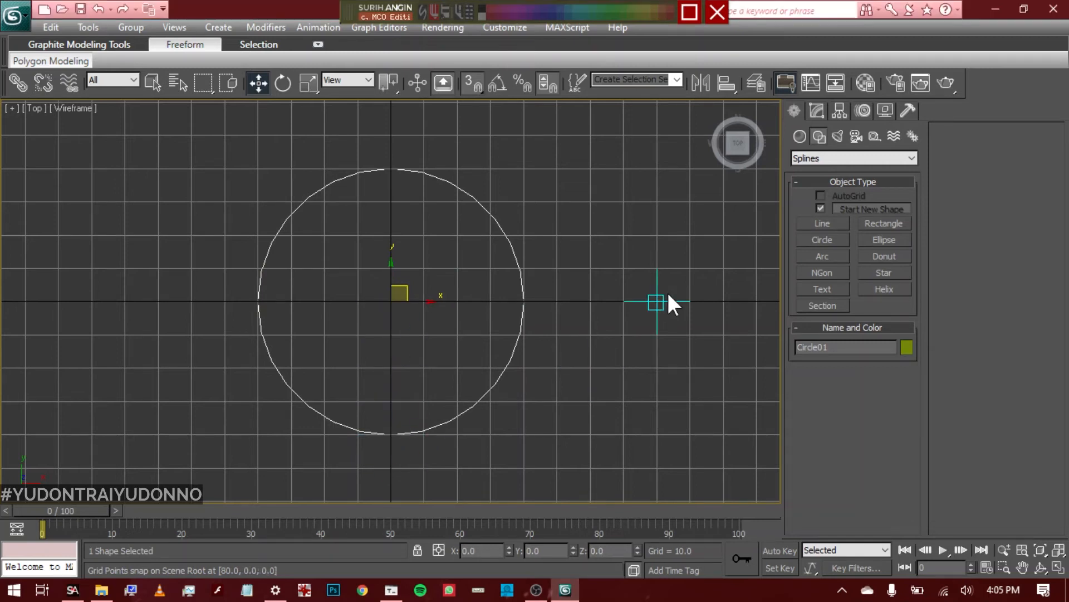
Move the circle along the X axis to X -100, keeping Y at 0
click(819, 109)
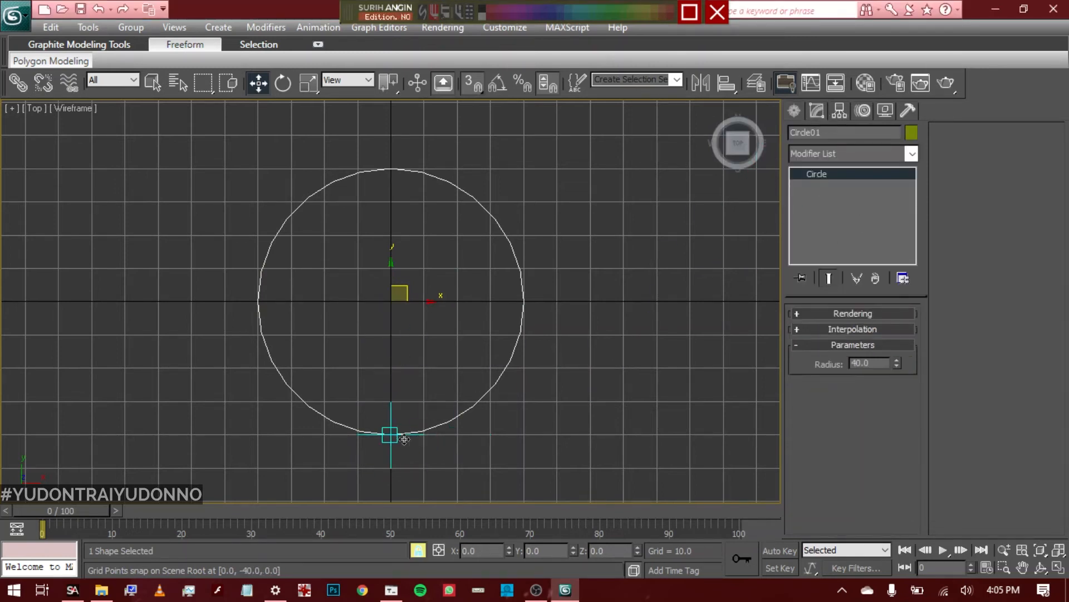
drag(393, 437, 64, 438)
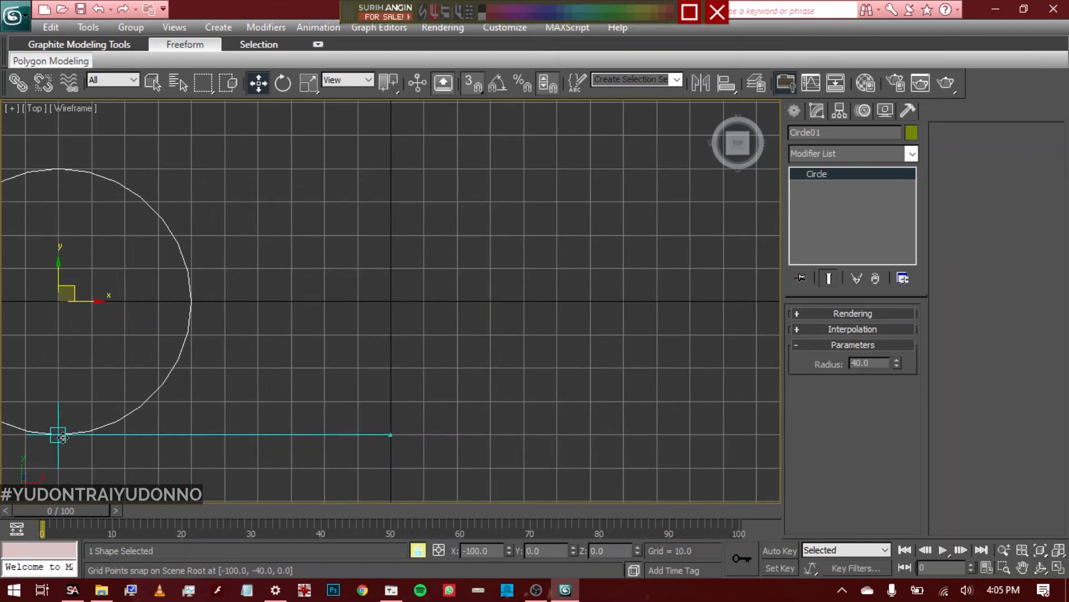
Draw a closed circular Line spline with vertices at (0, 40), (40, 0), (0, -40) and (-40, 0), pulling Bezier handles about 24 units long
click(798, 111)
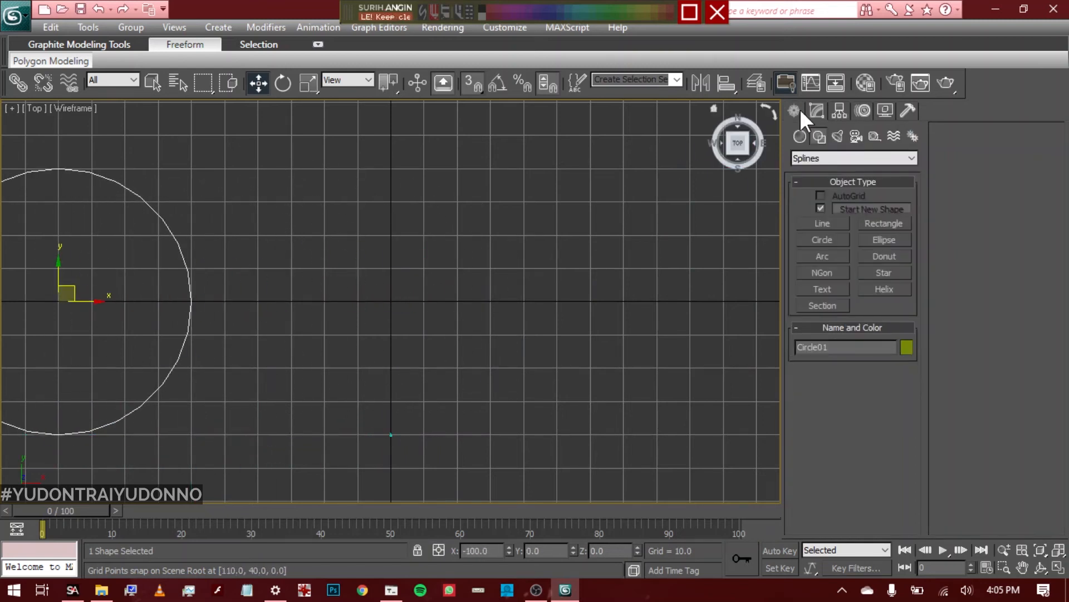
click(837, 222)
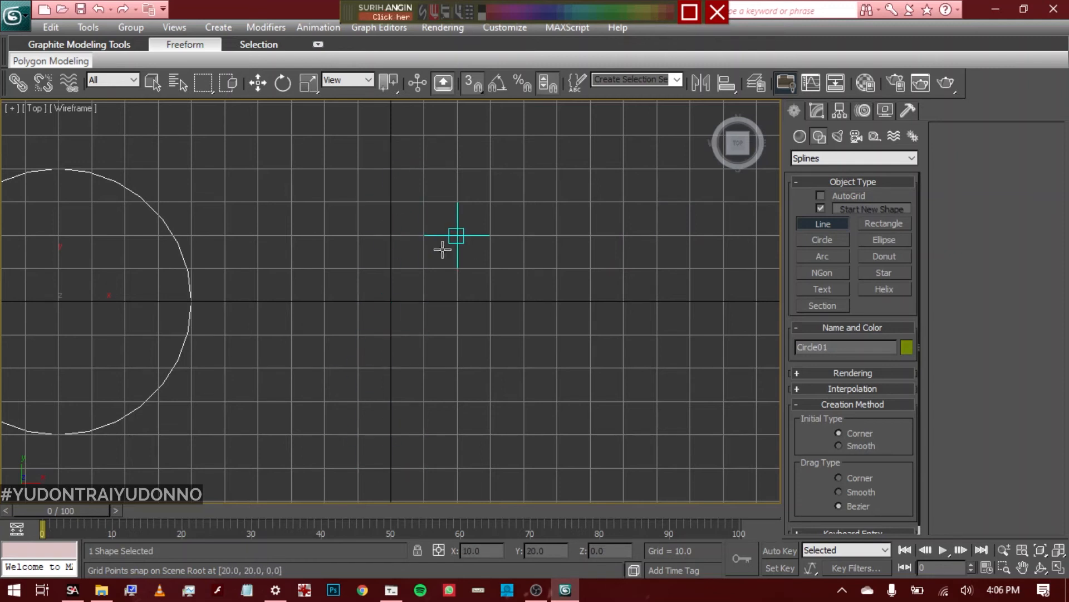
click(391, 170)
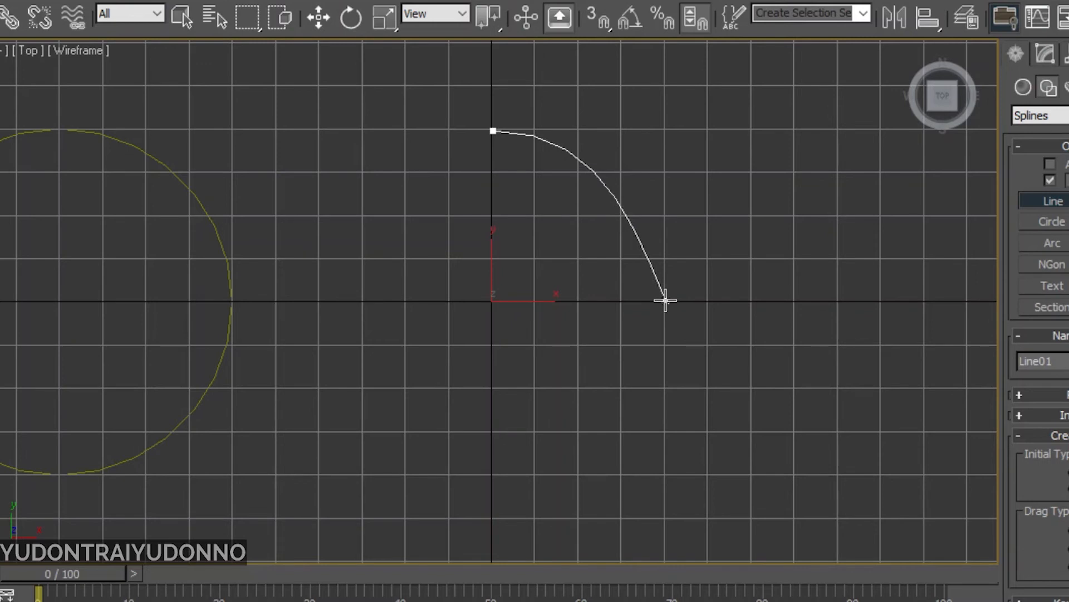
drag(665, 300, 666, 403)
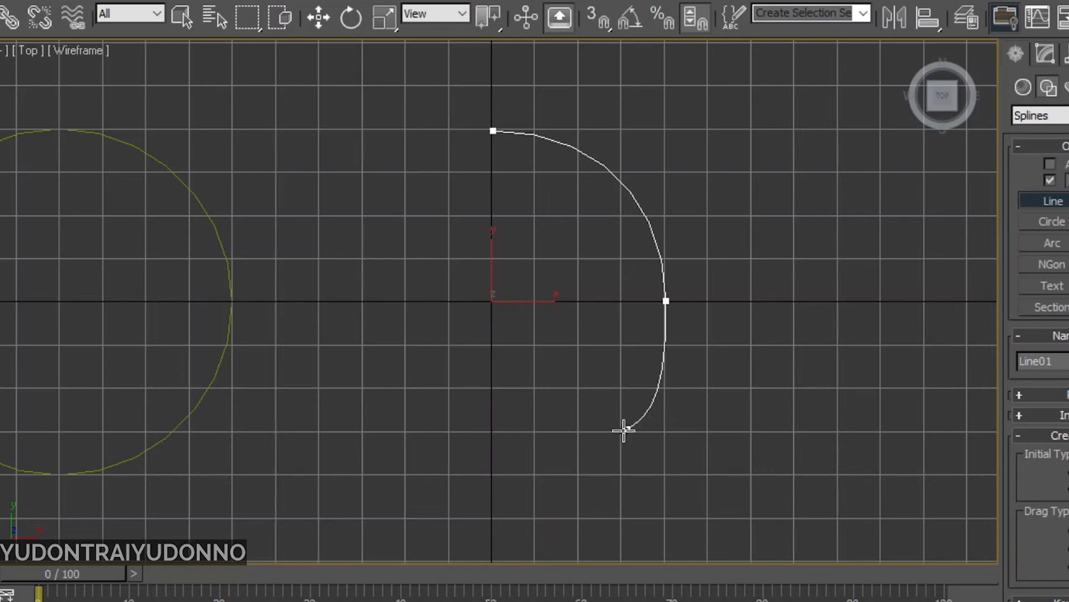
click(491, 475)
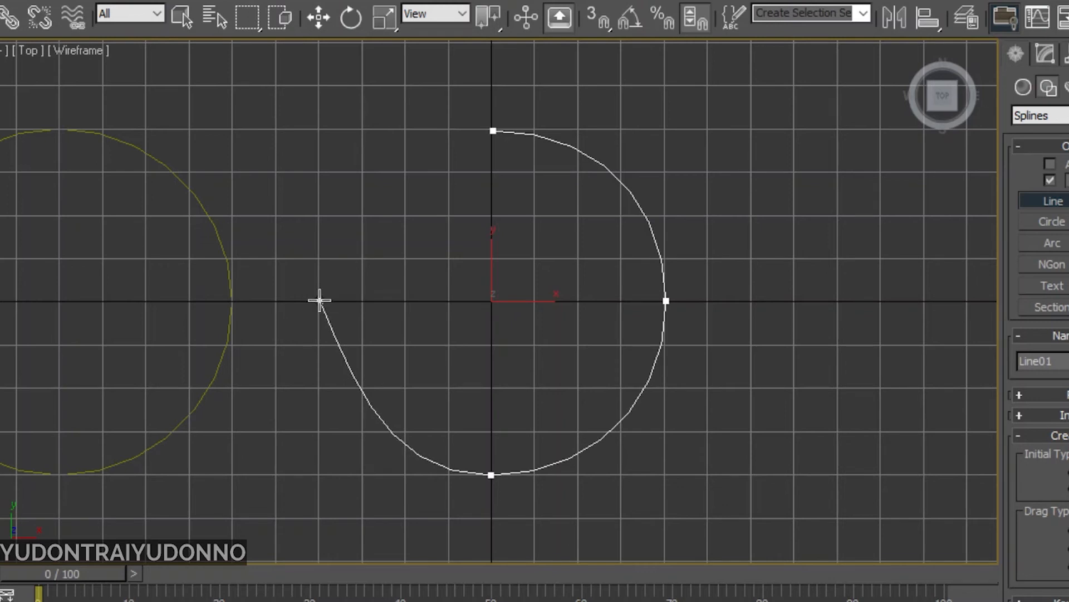
click(317, 301)
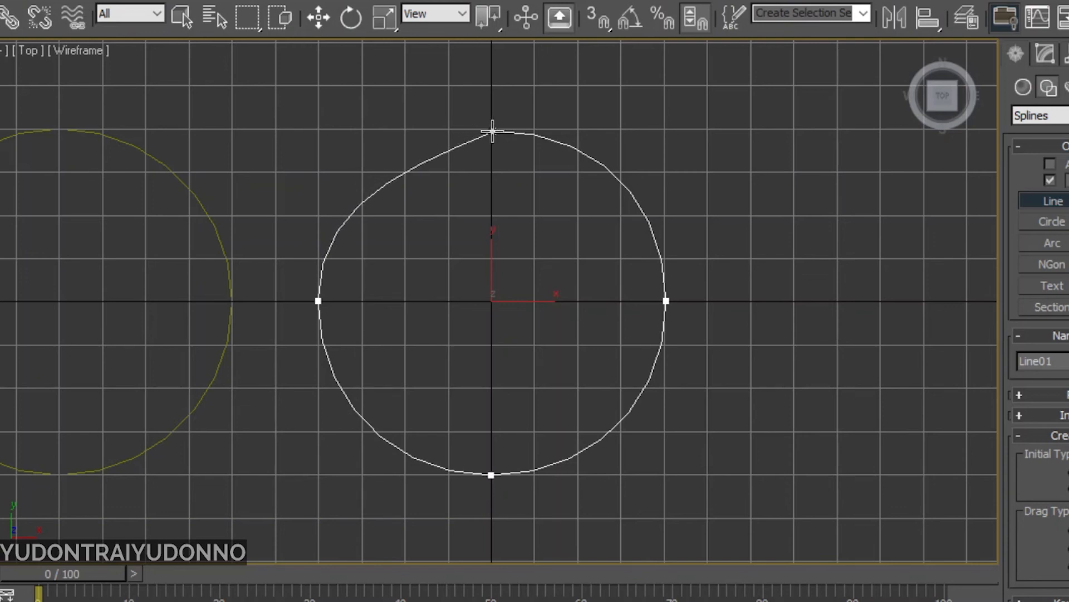
click(492, 131)
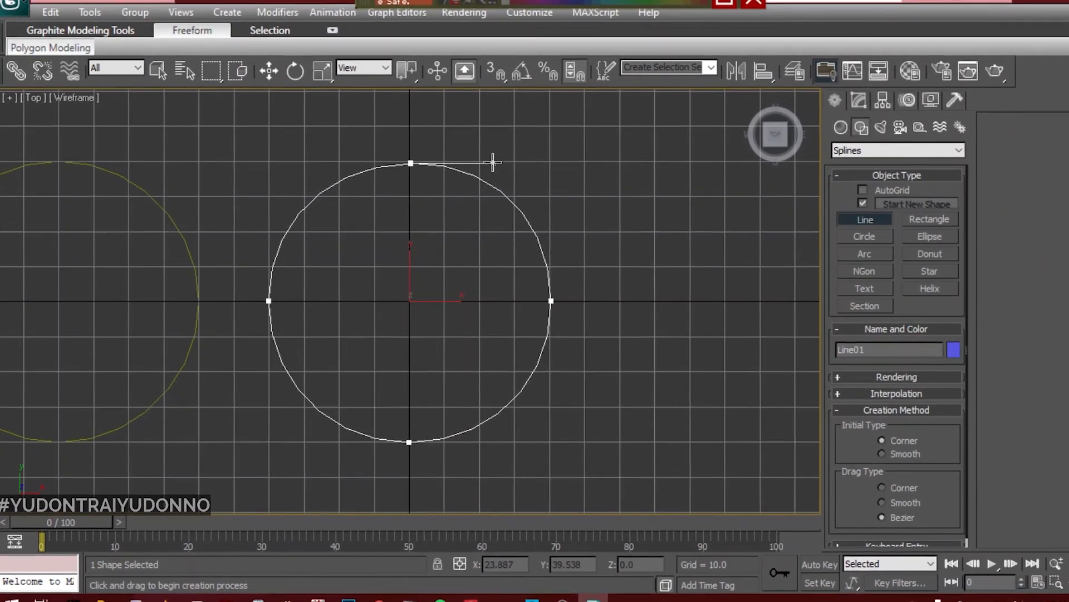
drag(488, 163, 490, 163)
click(537, 342)
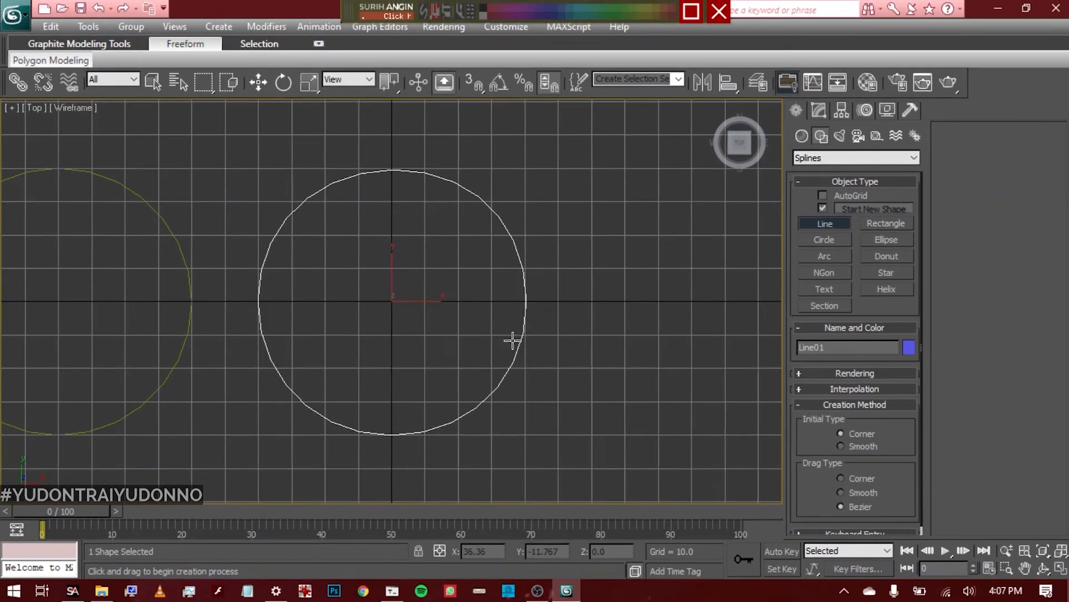
Select the original circle, lock the selection and move it with grid snapping onto the line spline at X 0, Y 0
middle_drag(422, 312, 496, 322)
scroll(501, 322, down, 4)
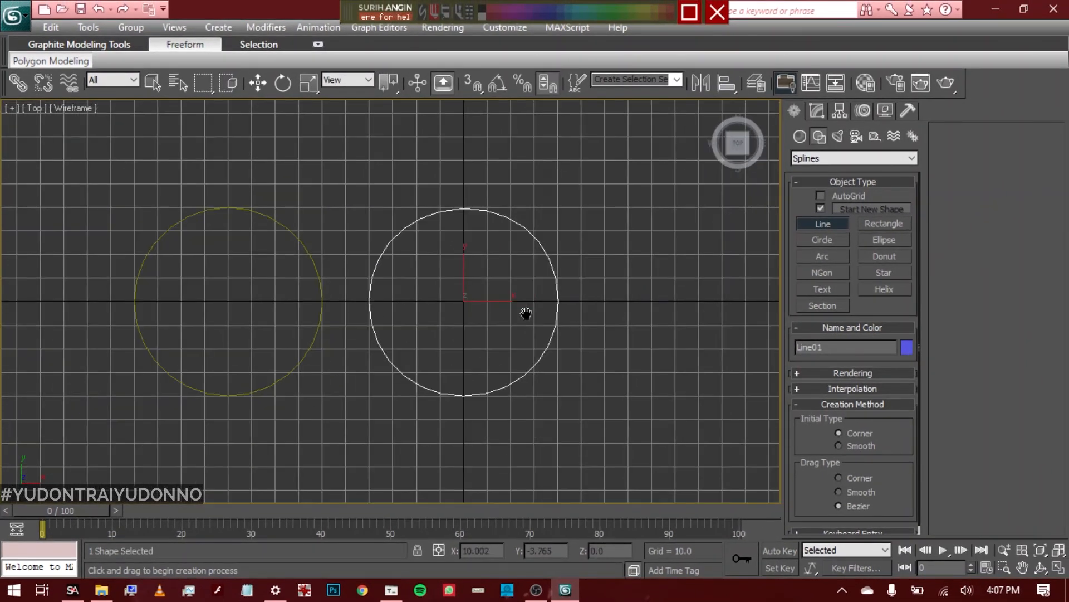
key(w)
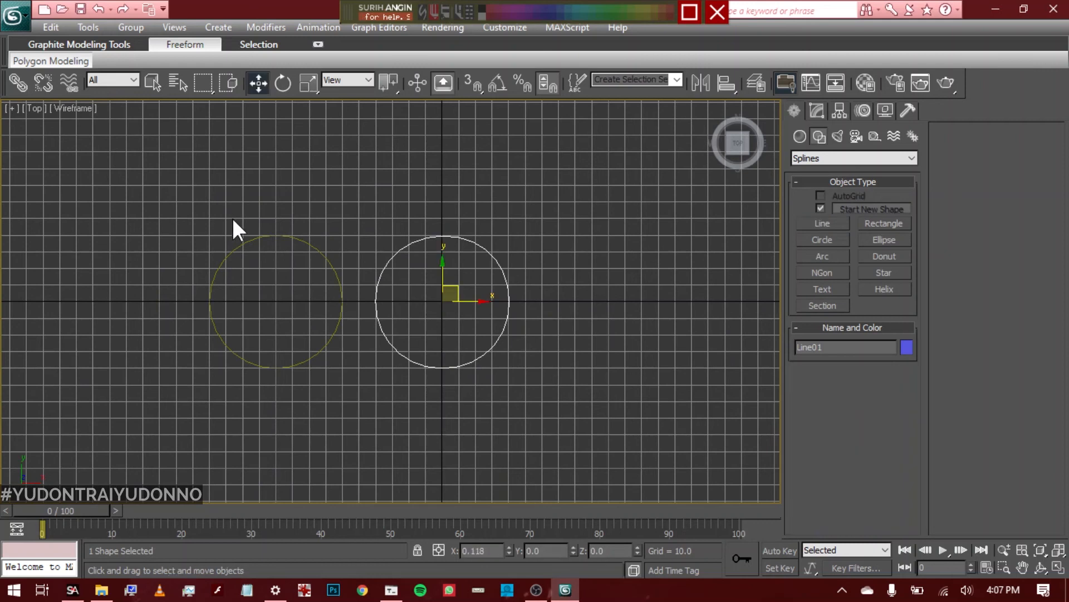
click(282, 370)
key(s)
key(space)
drag(276, 369, 444, 370)
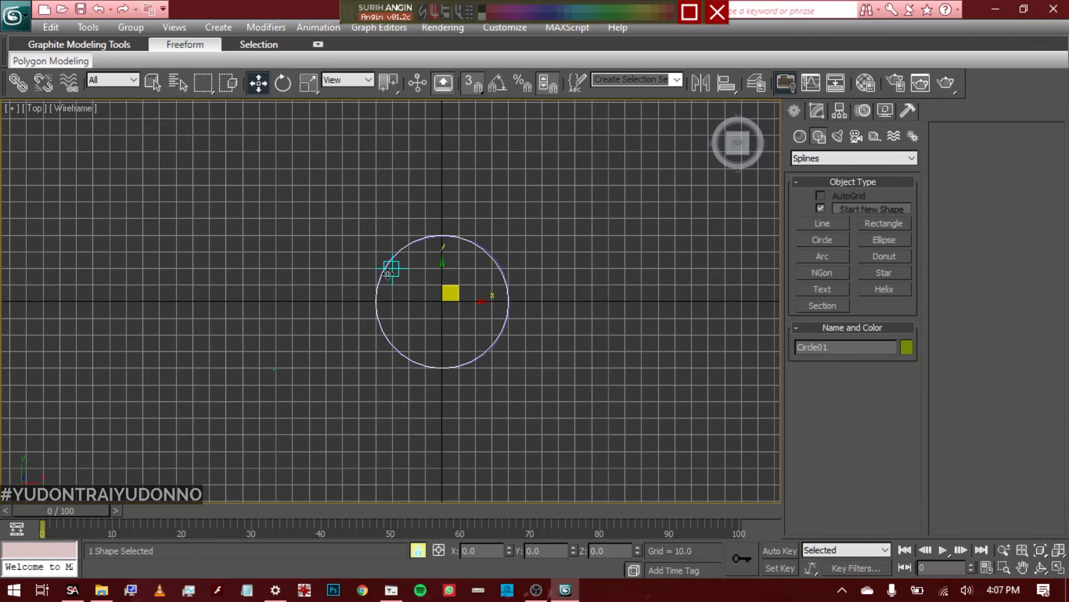
Examine up close how well the outlines of the overlapping circle and hand-drawn spline coincide
scroll(445, 331, up, 3)
scroll(445, 330, down, 2)
scroll(445, 330, up, 1)
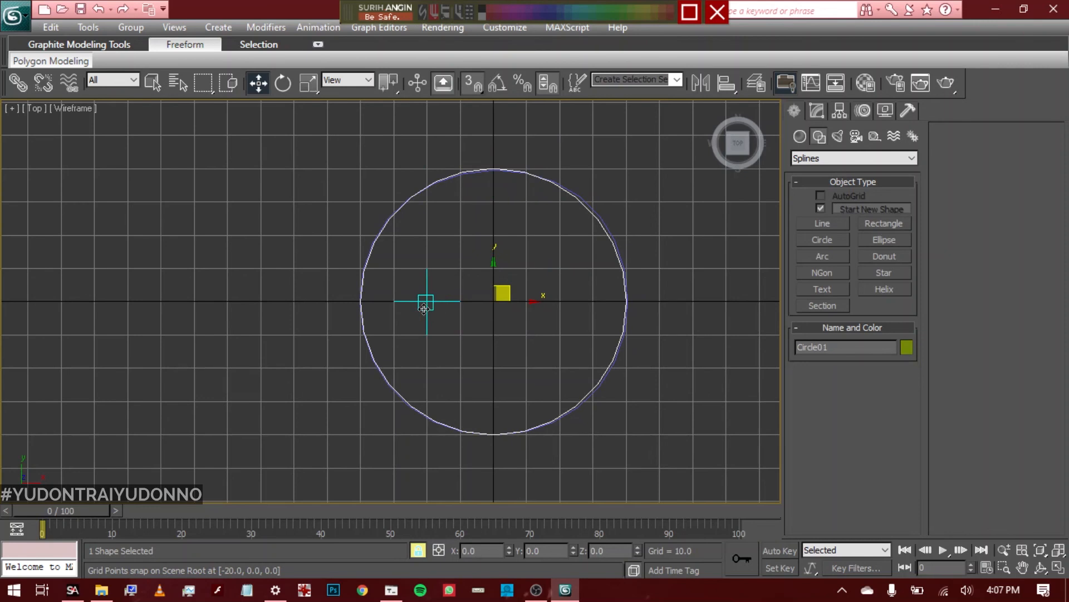
middle_drag(458, 332, 317, 337)
scroll(312, 313, up, 1)
scroll(317, 337, down, 2)
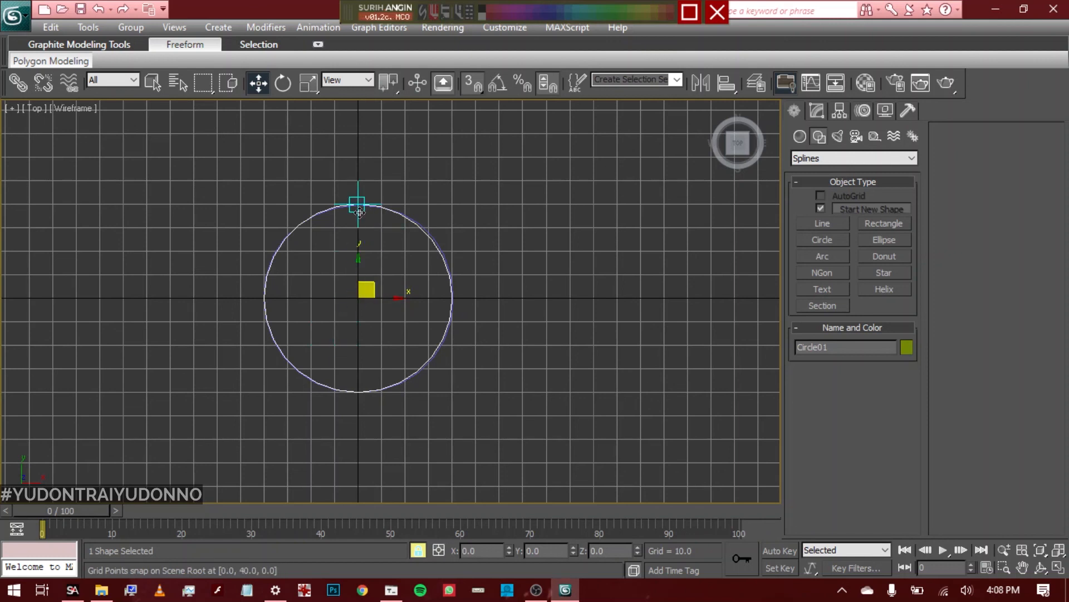
scroll(347, 284, up, 3)
scroll(340, 307, down, 3)
Move the original circle off the line spline to X 90, Y 0
mouse_move(371, 393)
shift+mouse_down()
mouse_move(548, 390)
mouse_move(148, 390)
mouse_move(559, 382)
shift+mouse_up()
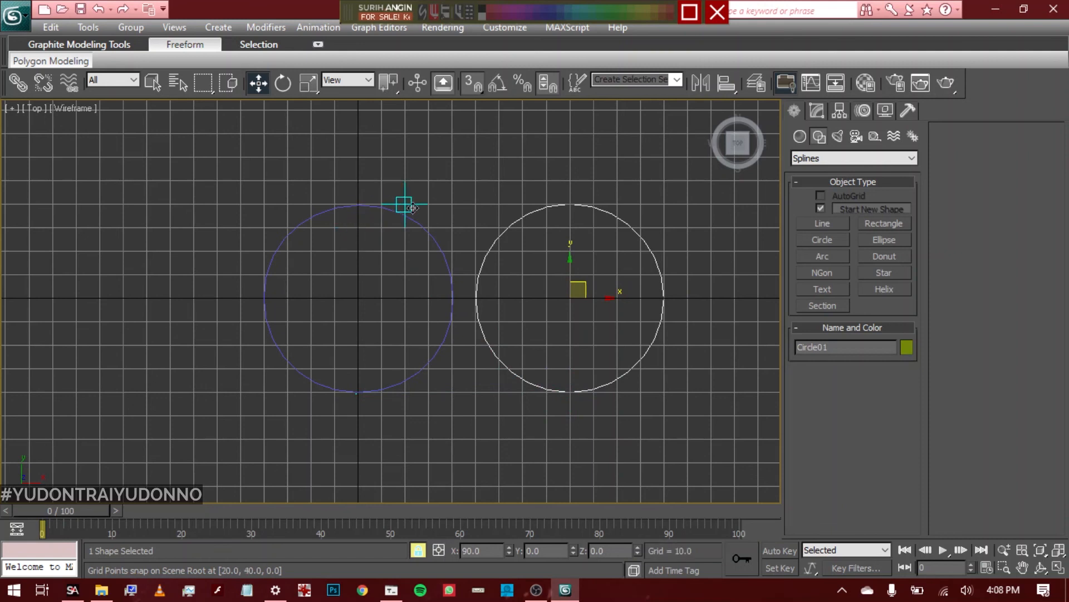
middle_drag(452, 321, 401, 322)
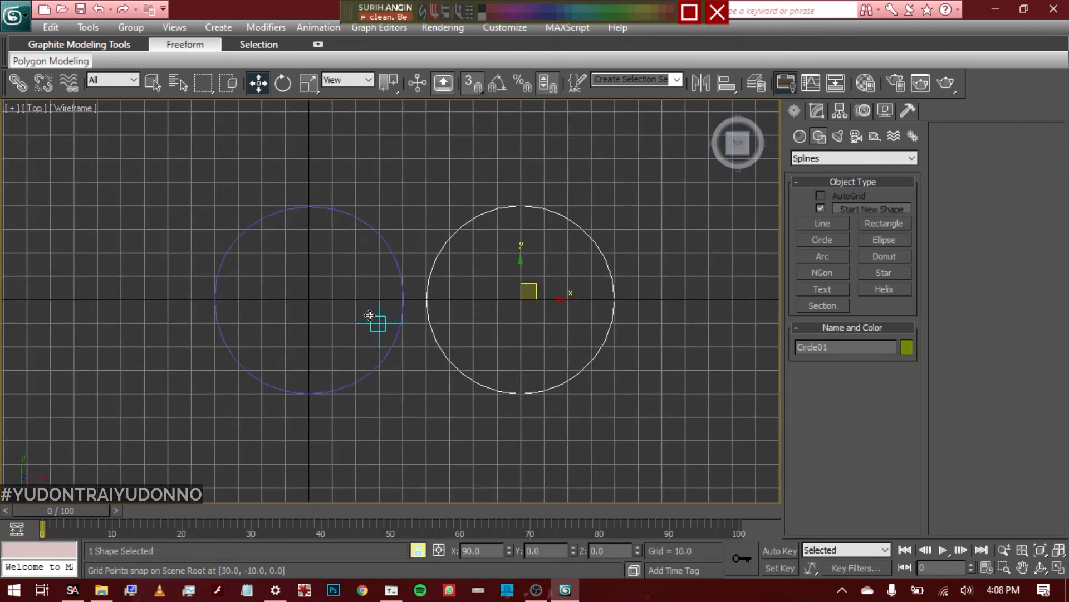